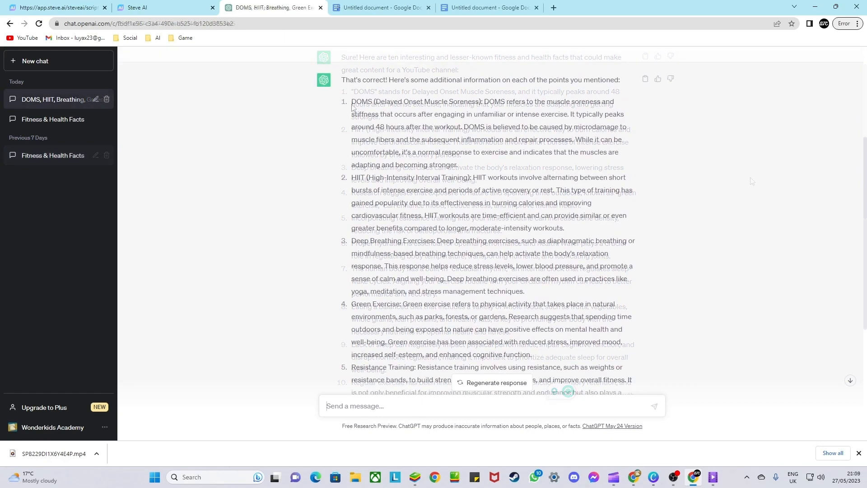
Copy the seven numbered fitness points from the ChatGPT response into the blank Google Docs document, and switch to the second untitled document.
drag(352, 100, 591, 336)
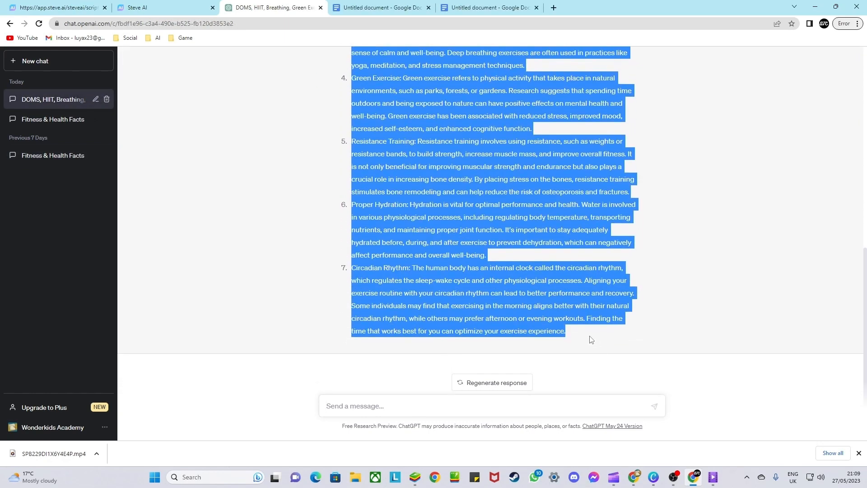
right_click(555, 312)
click(570, 318)
click(381, 7)
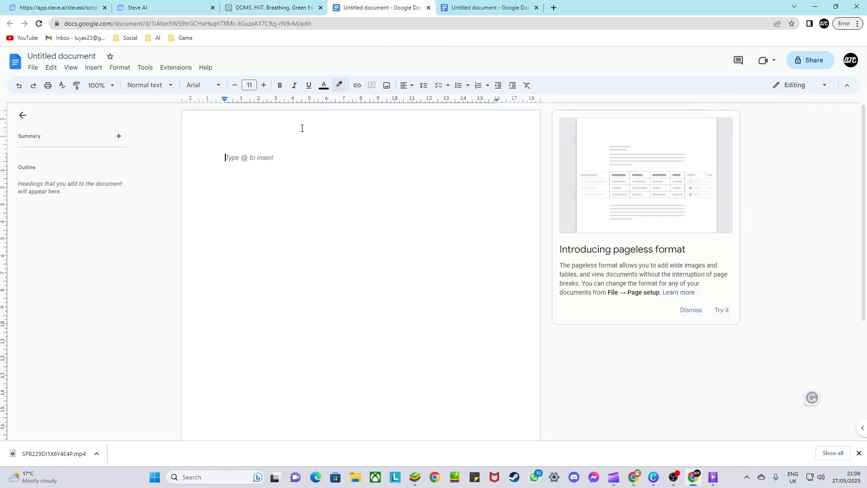
right_click(260, 159)
click(300, 196)
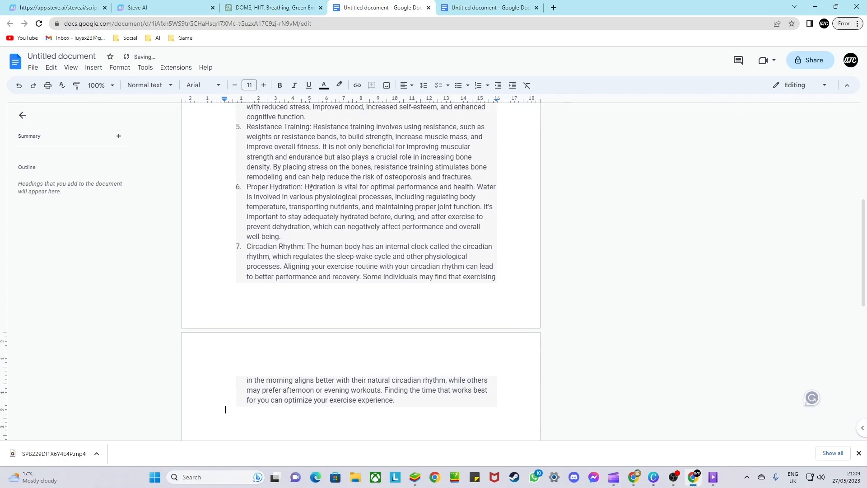
scroll(361, 209, up, 6)
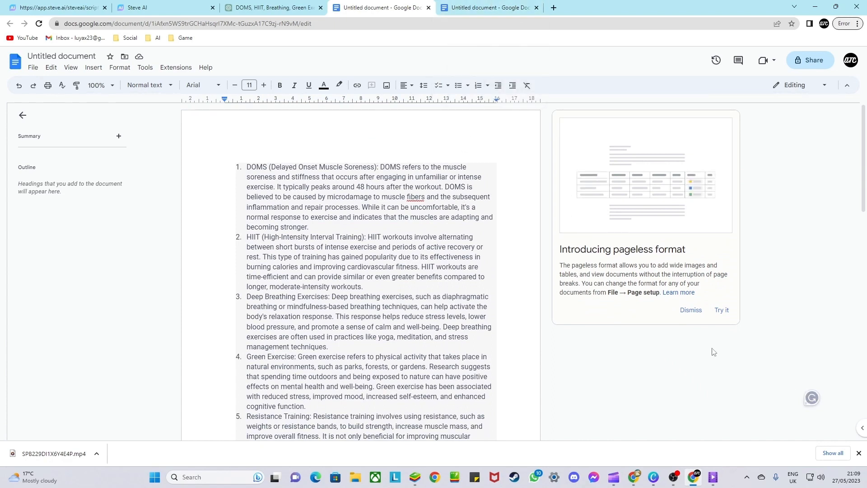
click(504, 10)
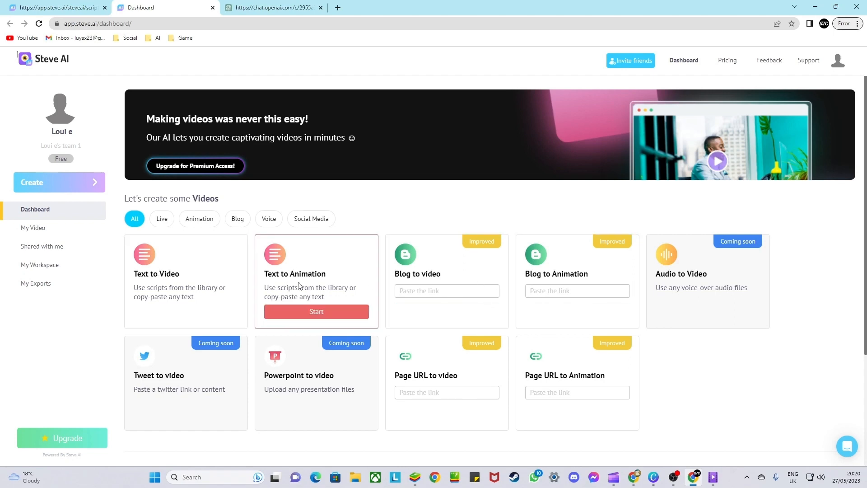
Start a Text to Animation project in Steve AI, keeping Animation Video as the sample script's video type.
click(317, 312)
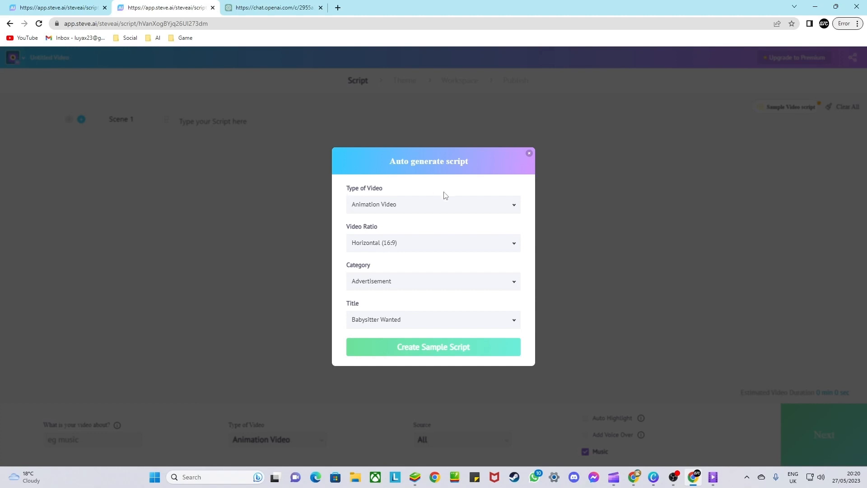
click(442, 203)
click(472, 203)
click(472, 202)
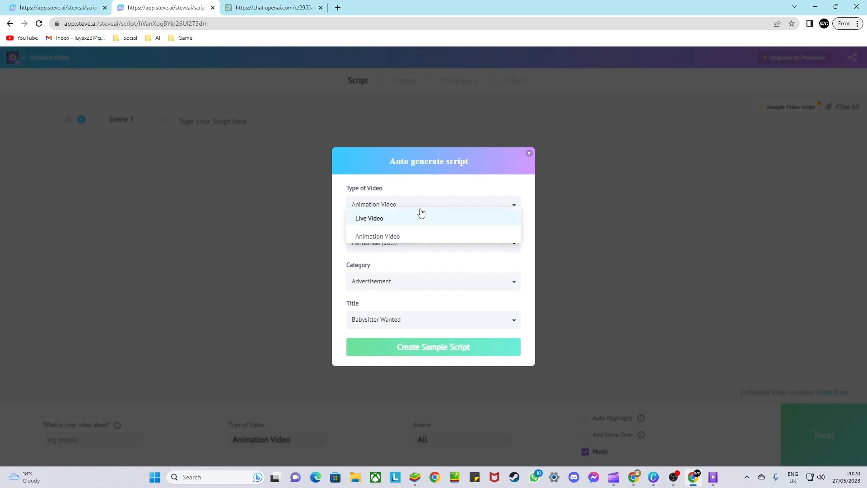
click(420, 210)
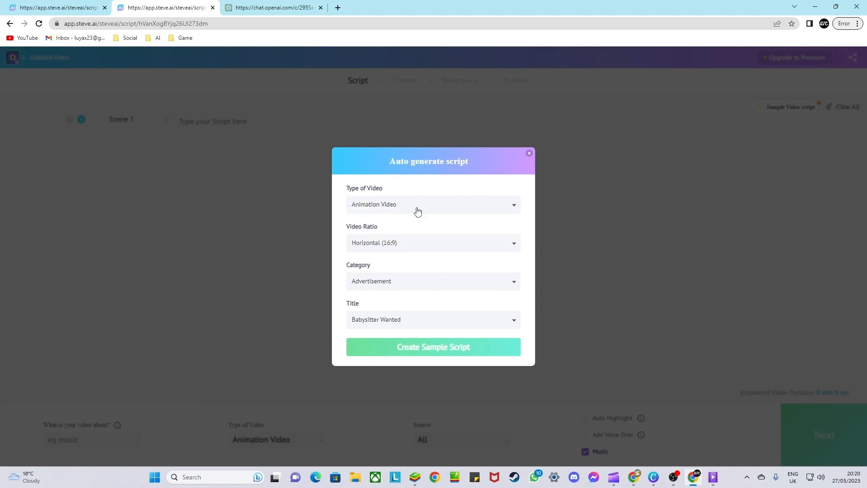
Create a sample script with the category Explainer Video and the title Gym Explainer.
click(404, 281)
scroll(415, 300, down, 1)
click(399, 270)
click(397, 324)
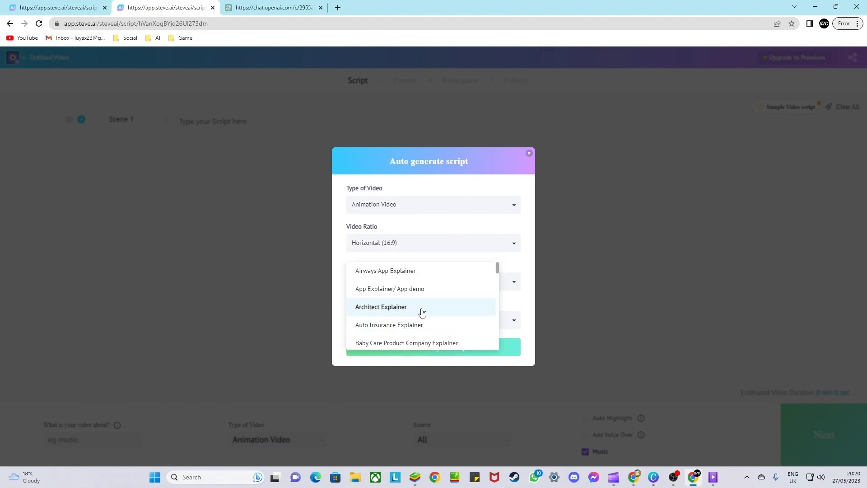
scroll(421, 310, down, 3)
scroll(420, 311, down, 4)
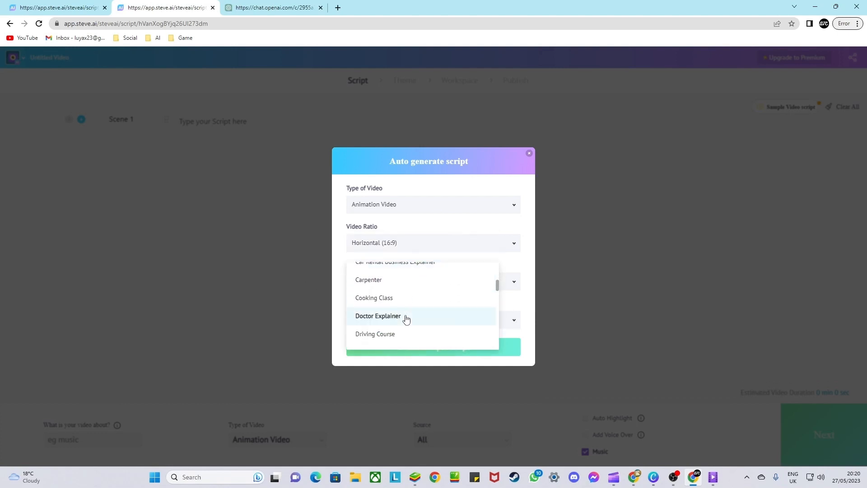
click(404, 316)
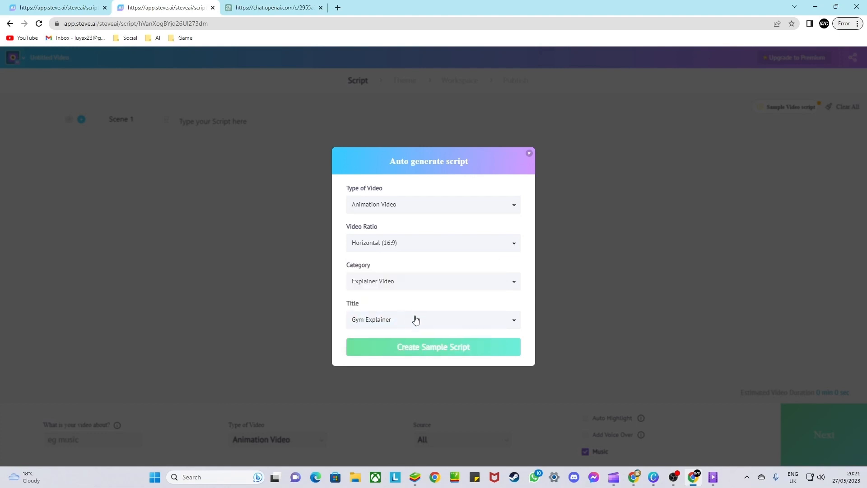
click(437, 347)
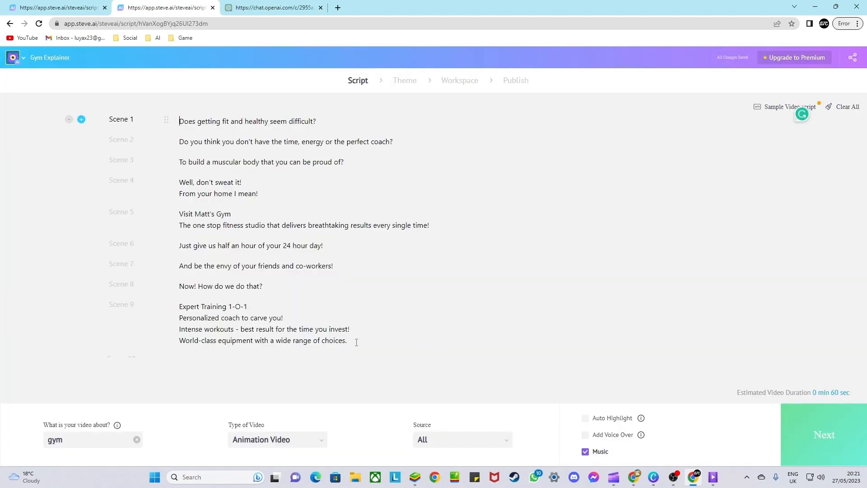
Delete the sample text of scenes 9, 8 and 7 from the script.
drag(356, 342, 180, 304)
key(BackSpace)
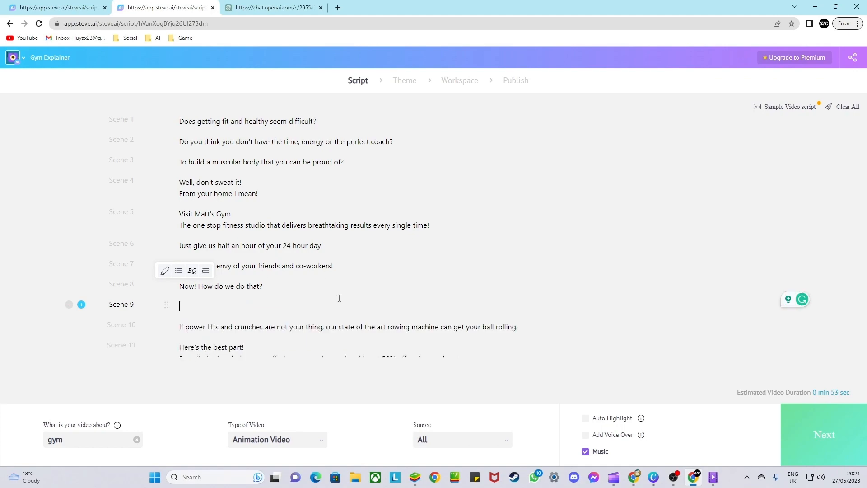
drag(305, 292, 179, 286)
key(BackSpace)
drag(345, 267, 180, 265)
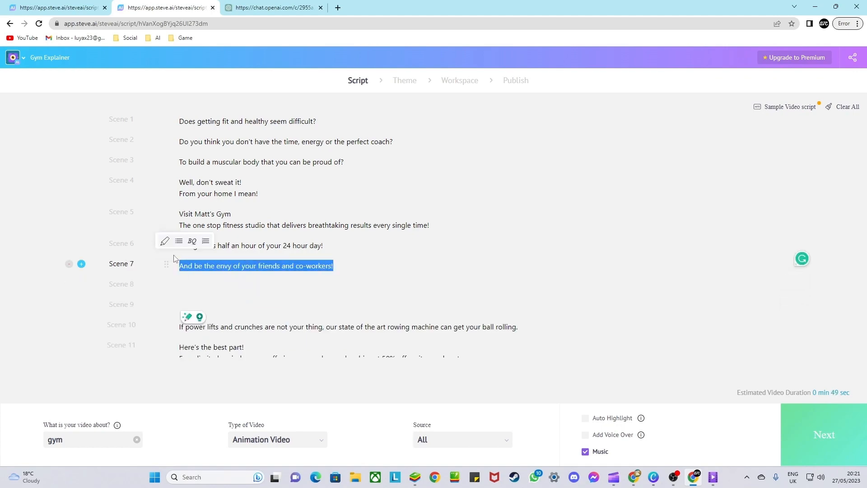
key(BackSpace)
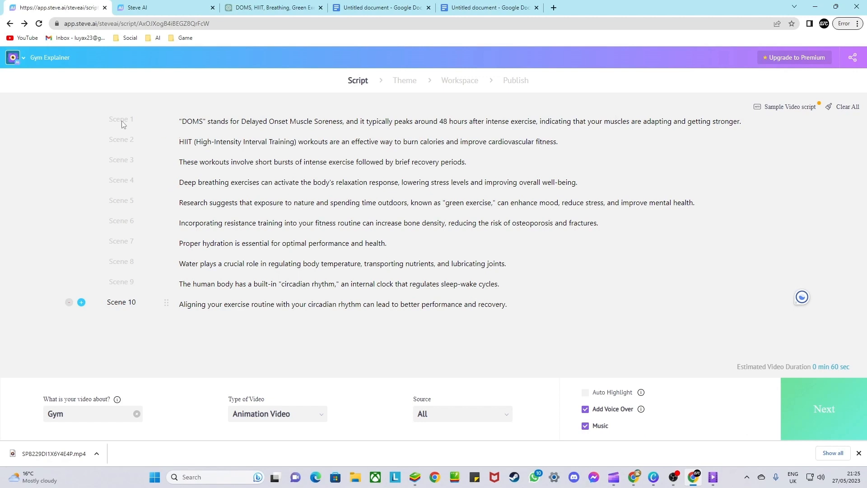
click(76, 414)
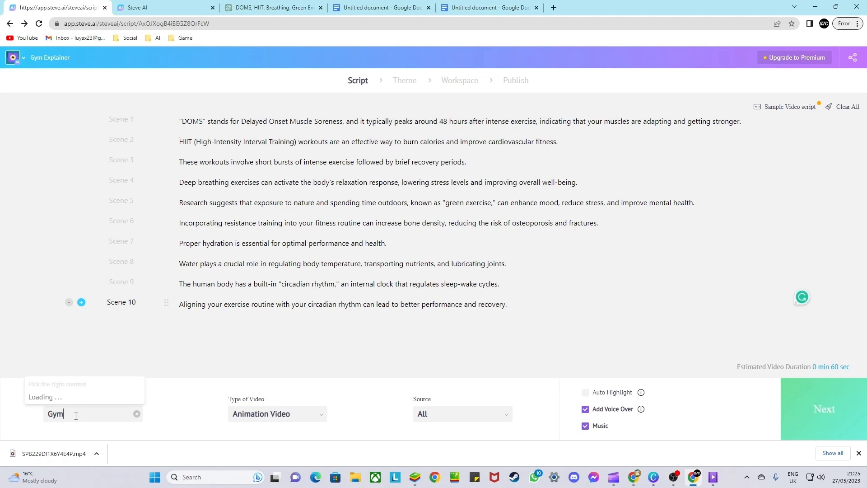
click(182, 409)
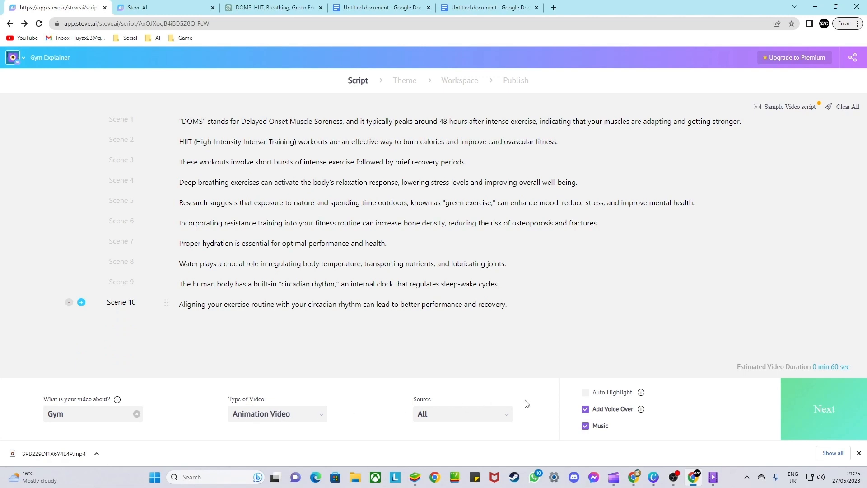
Add a voice-over in English with a US accent and the female voice Joanna, play its sample and generate the voice.
click(586, 411)
click(585, 409)
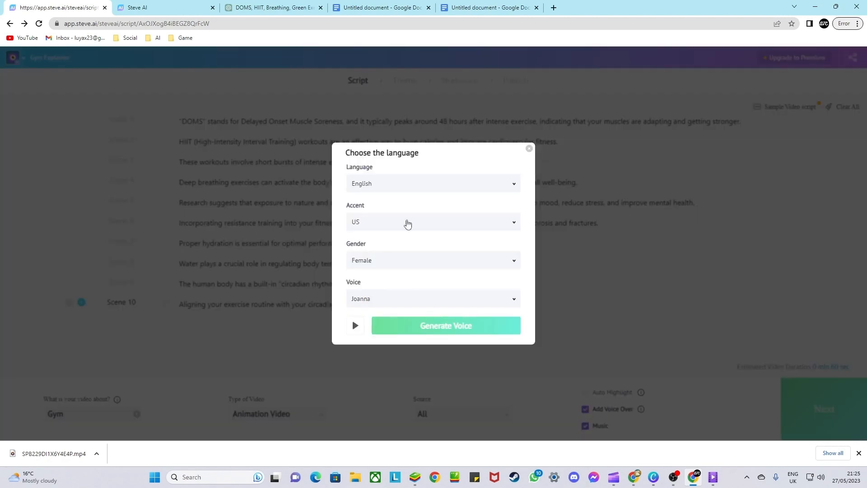
click(428, 188)
click(424, 204)
click(354, 326)
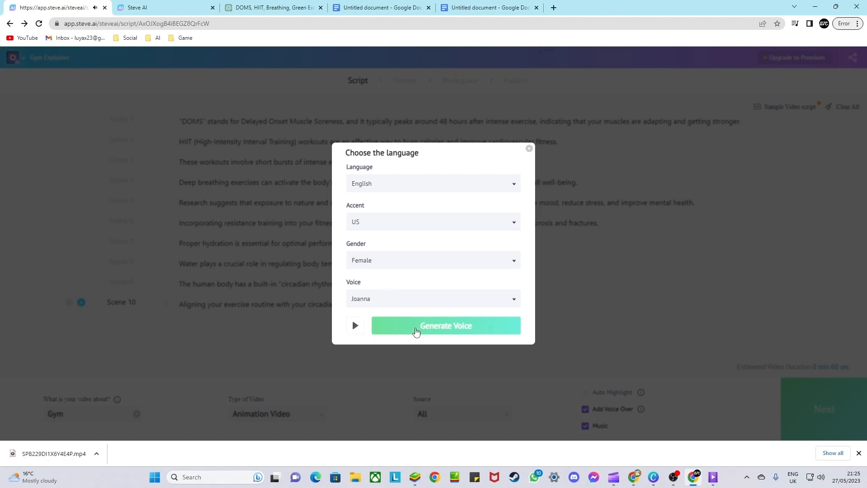
click(423, 327)
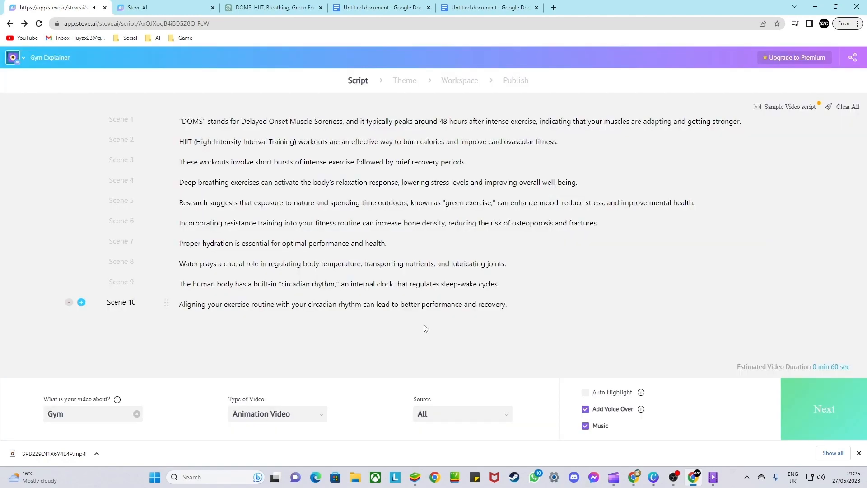
Turn on Auto Highlight for the script and choose the "Hard work is never overrated" design style.
click(586, 393)
click(836, 419)
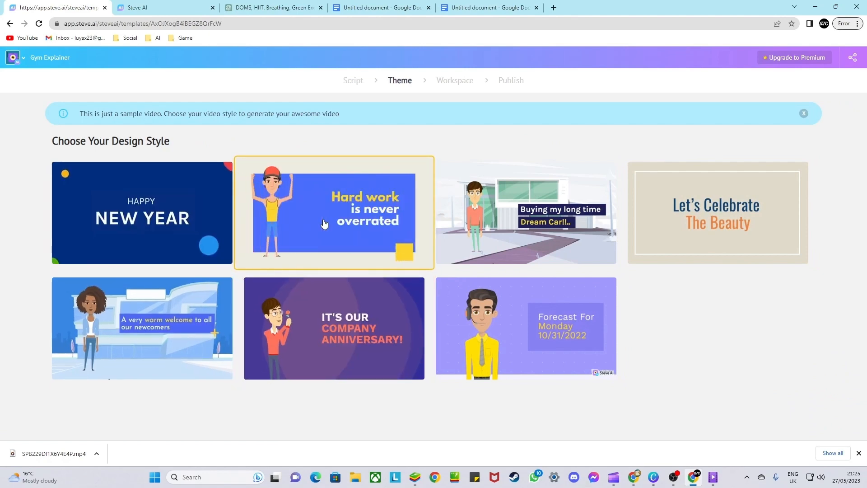
click(324, 223)
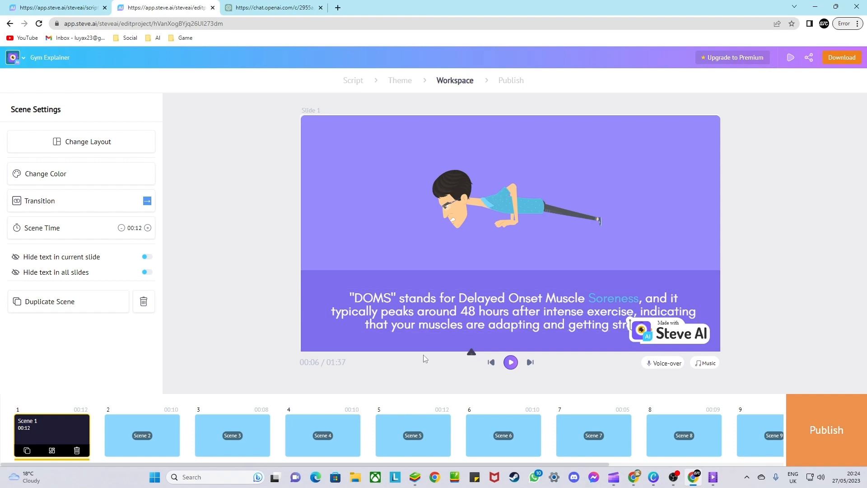
Apply the color 1 (Default) theme to scene 1.
click(93, 183)
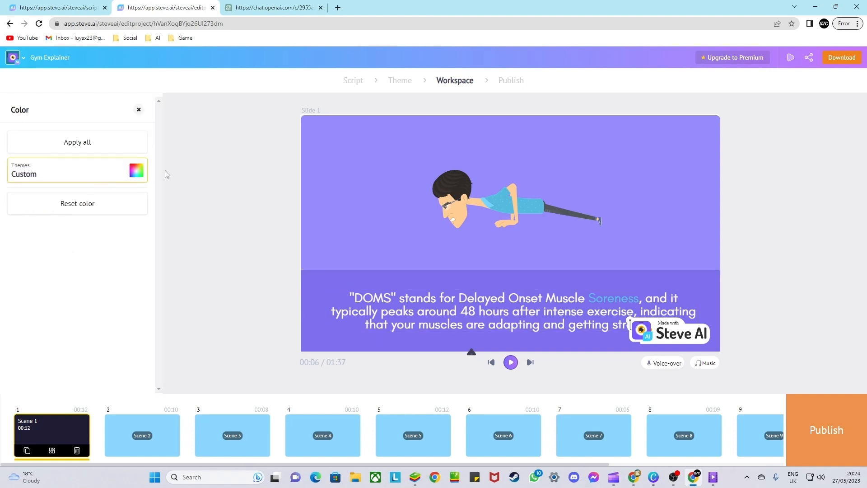
click(136, 171)
click(103, 217)
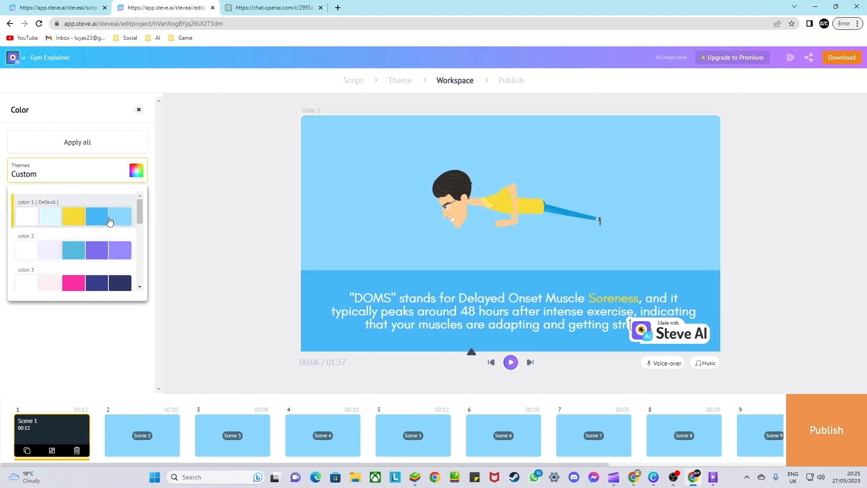
click(192, 222)
click(136, 204)
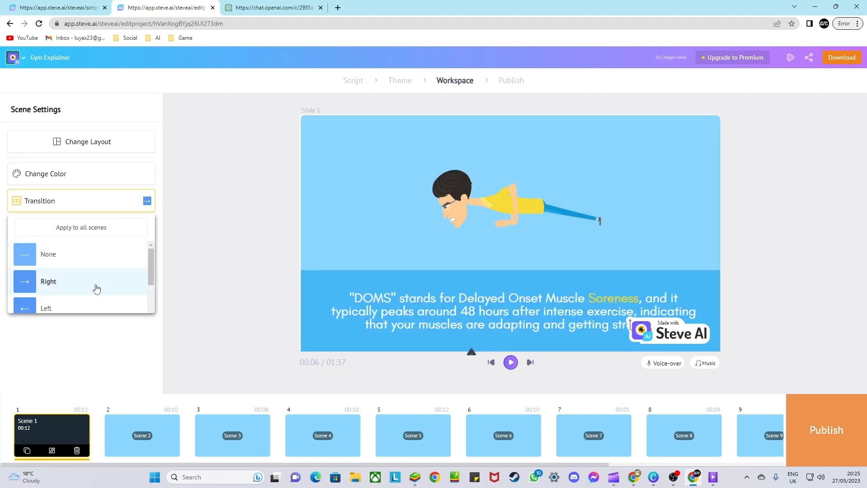
scroll(96, 289, down, 2)
click(213, 262)
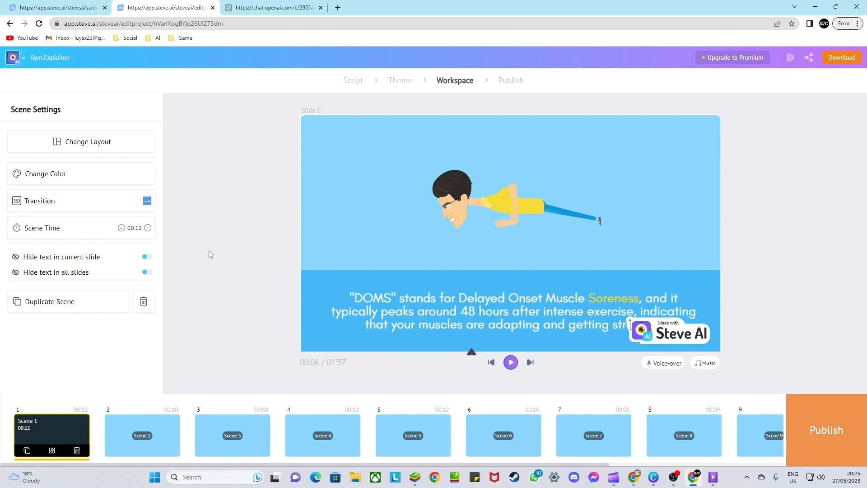
Play a preview of the animated video from scene 1 into scene 2 and stop it.
click(511, 362)
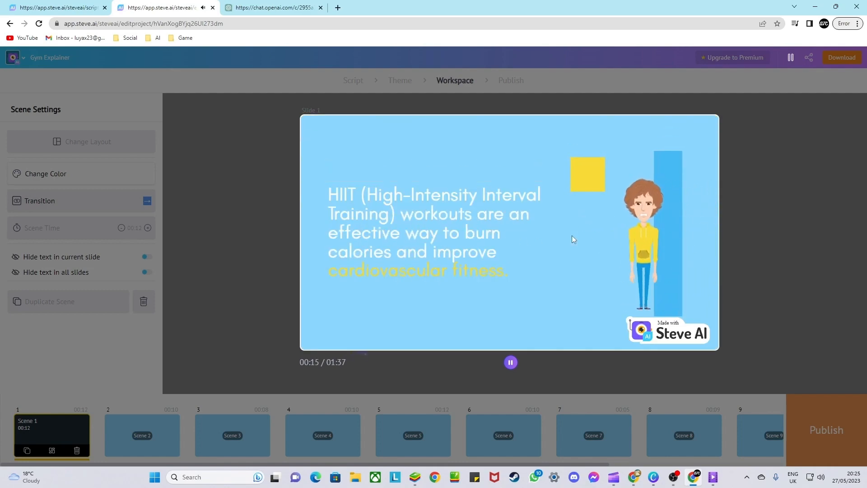
click(571, 235)
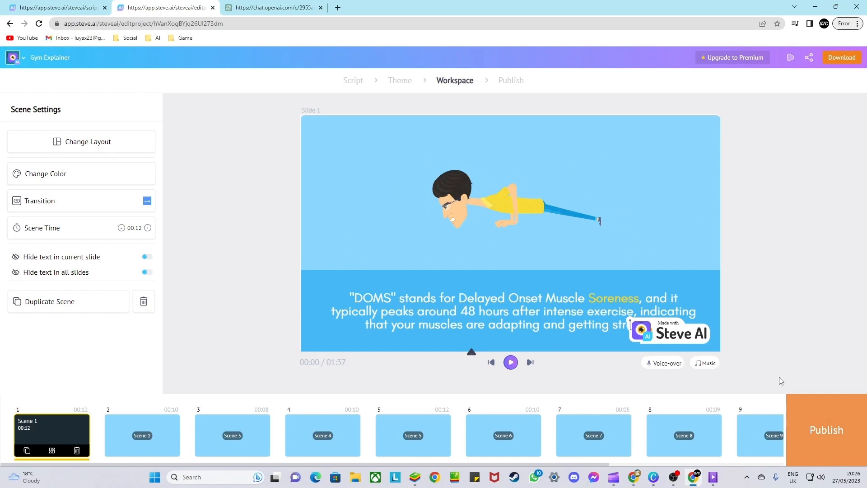
Publish the video and download it at HD 720p in Mp4 format.
click(819, 419)
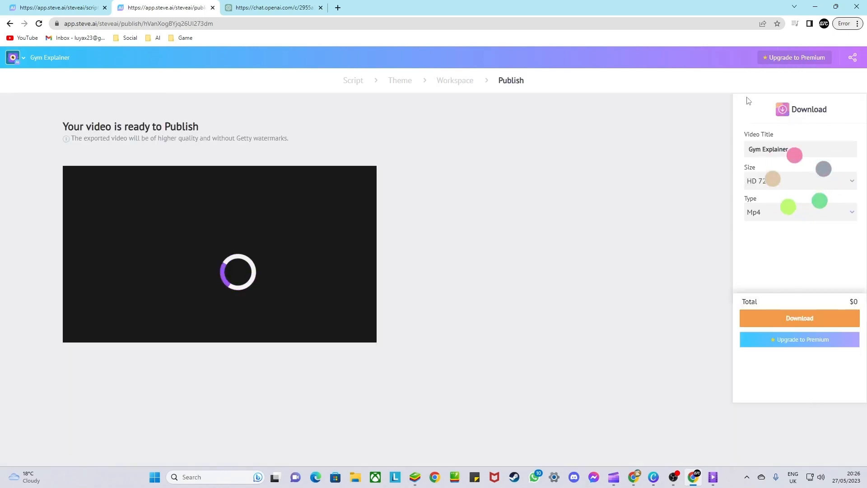
click(799, 186)
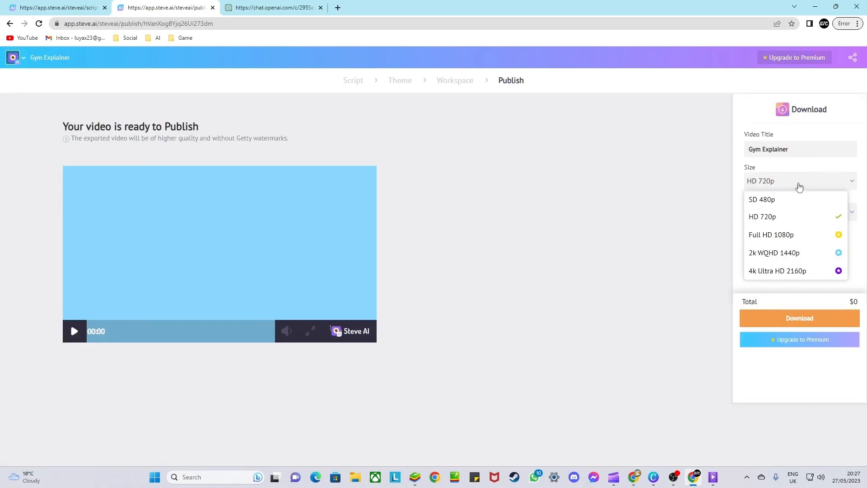
click(724, 212)
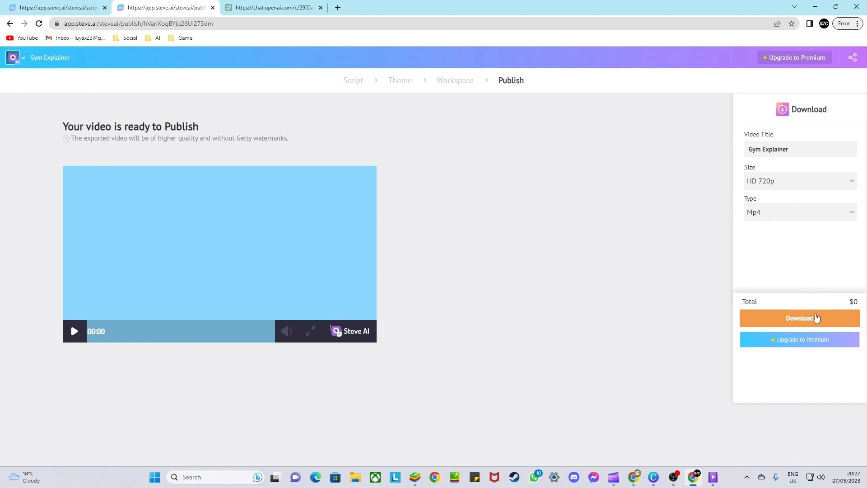
click(814, 318)
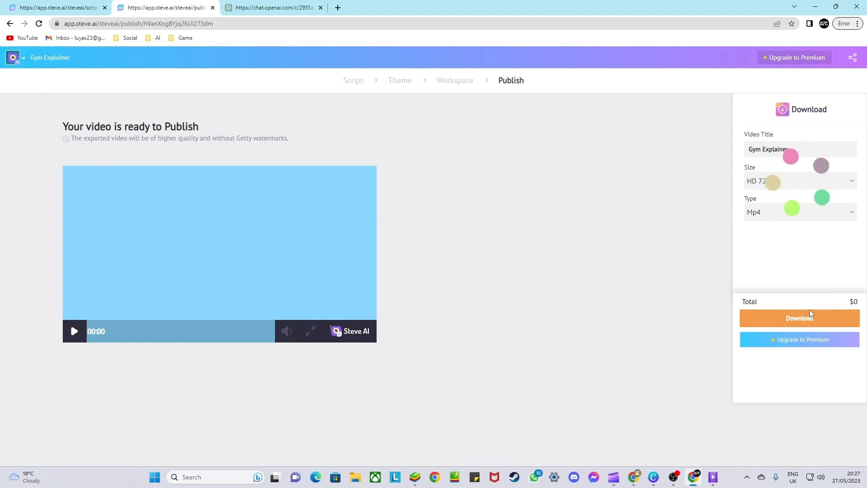